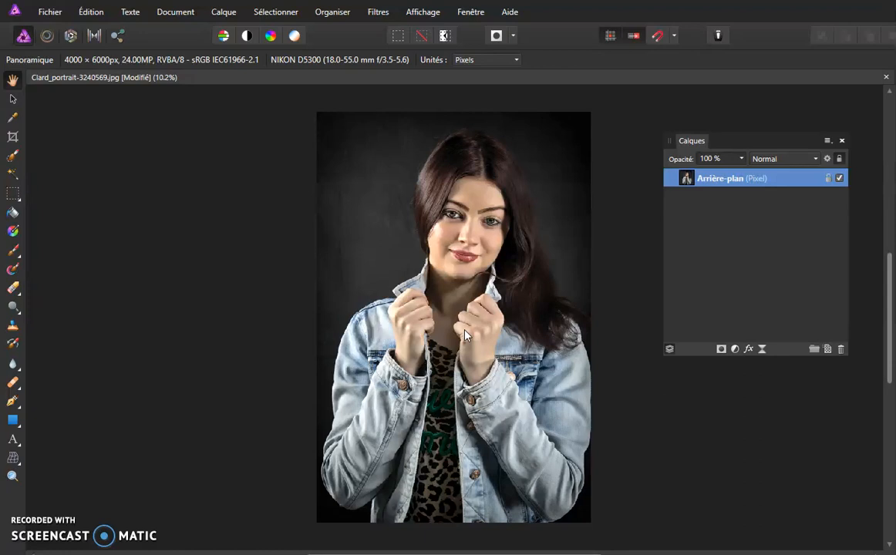
scroll(464, 329, "up", 3)
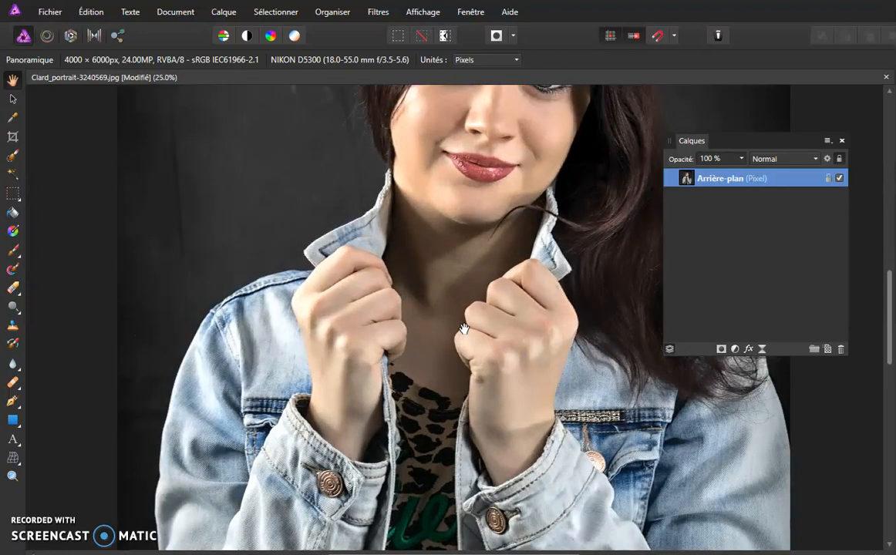
left_click_drag(464, 329, 456, 414)
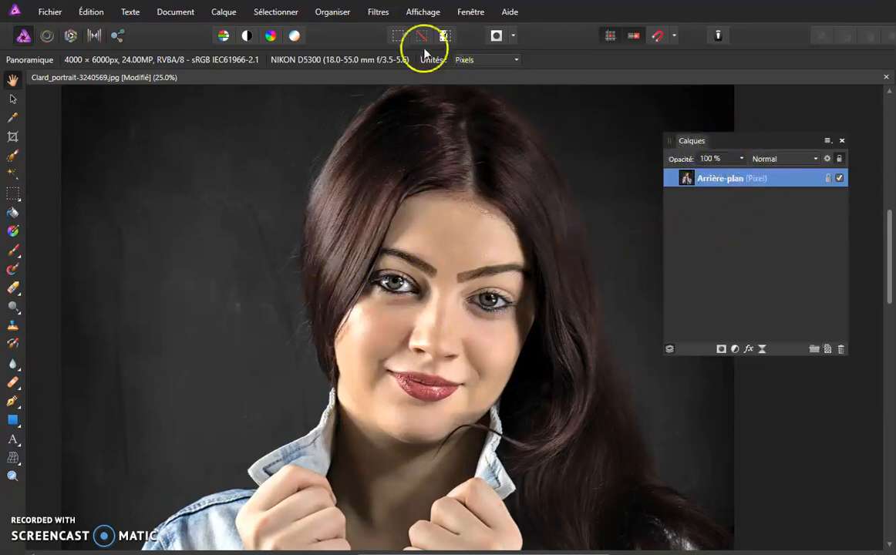
left_click(423, 11)
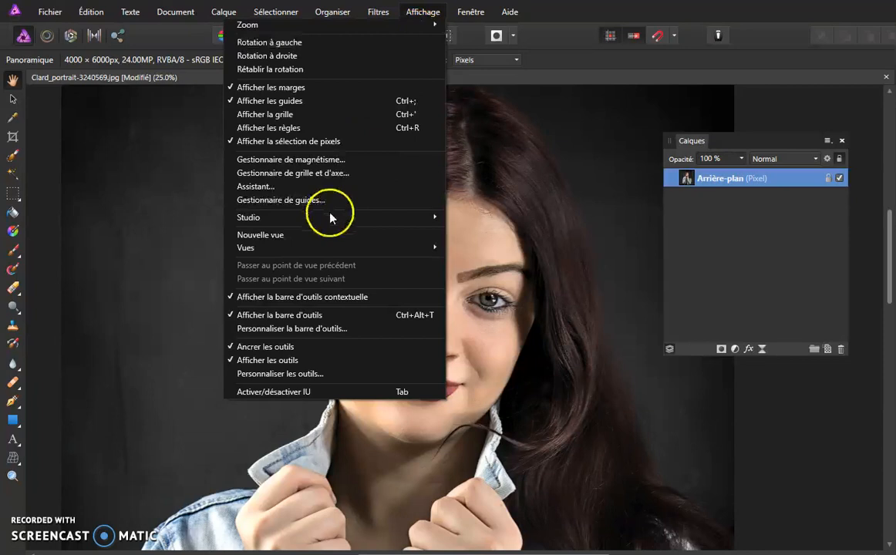
mouse_move(331, 219)
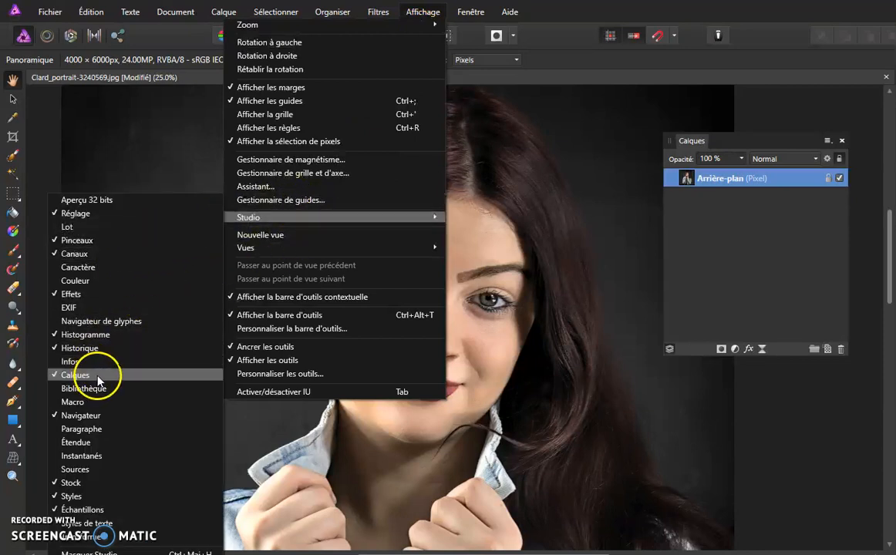
double_click(747, 185)
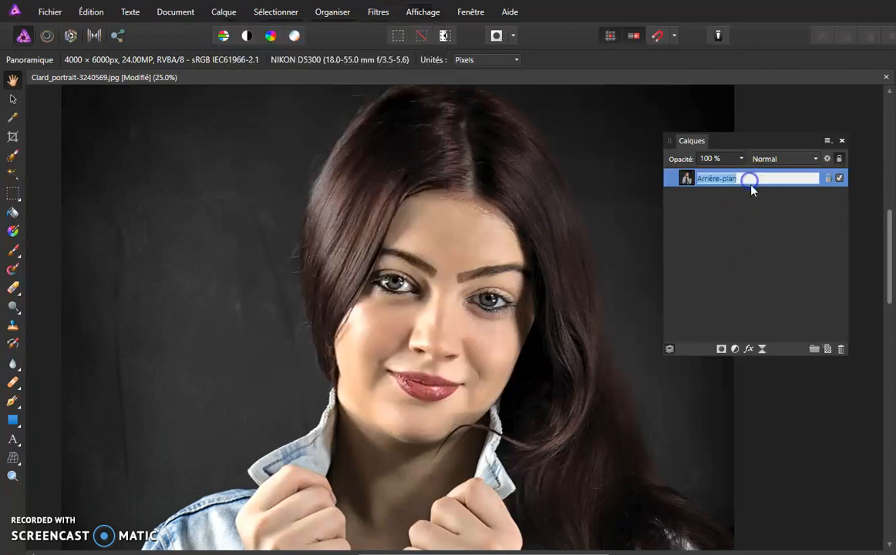
left_click(688, 181)
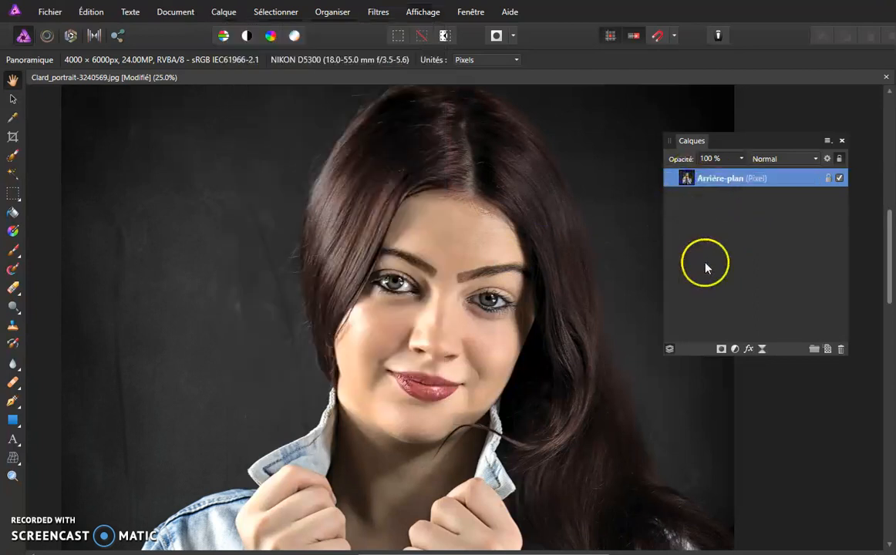
Add a Noir et blanc adjustment layer above the Arrière-plan layer
left_click(734, 350)
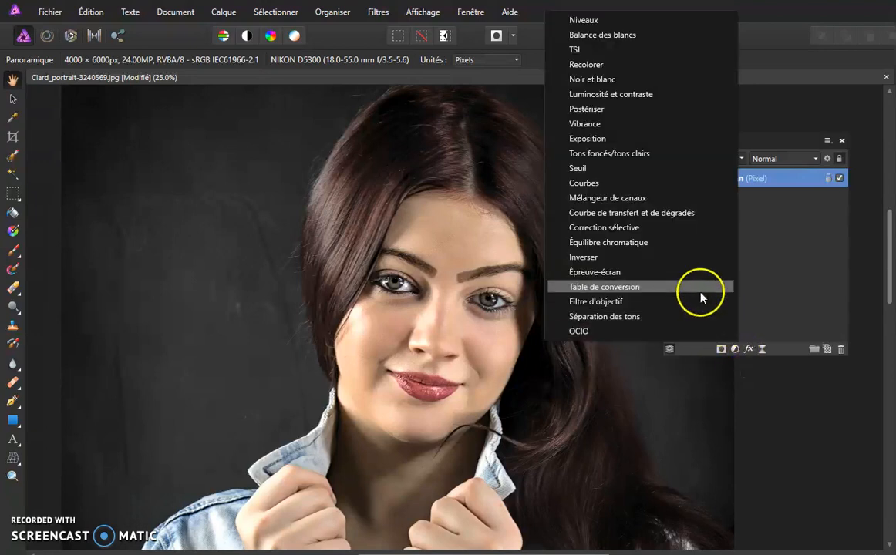
left_click(600, 84)
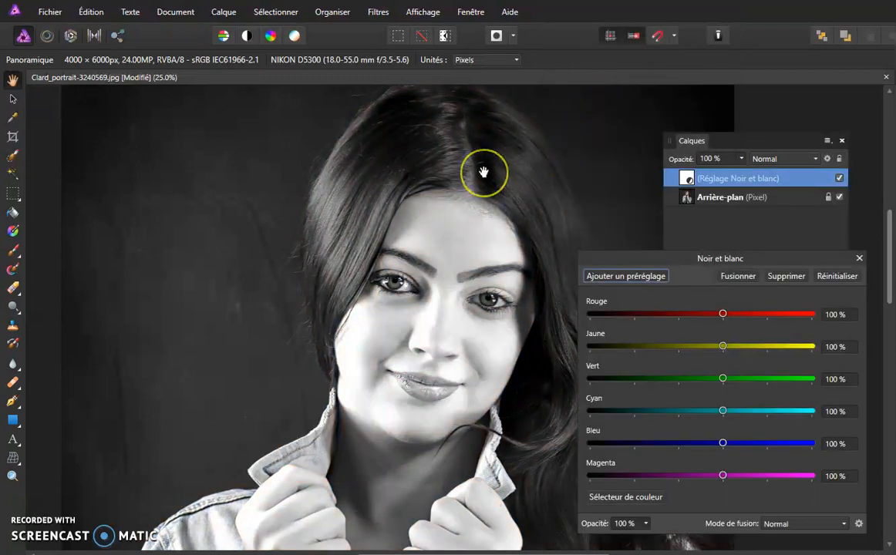
Set the black and white adjustment's Rouge to 61 % and Jaune to 90 % to tone down the skin
key("ctrl+minus")
key("ctrl+minus")
key("ctrl+minus")
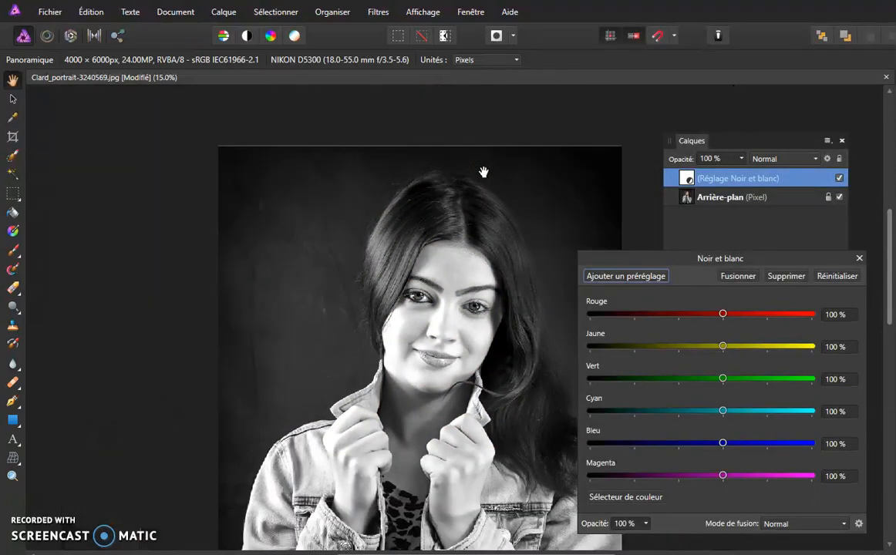
left_click_drag(487, 338, 413, 297)
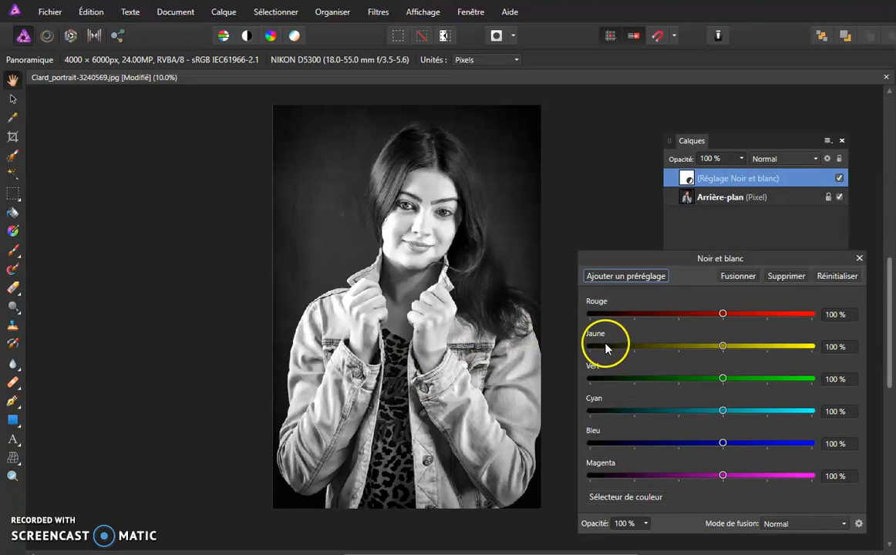
left_click_drag(724, 315, 726, 316)
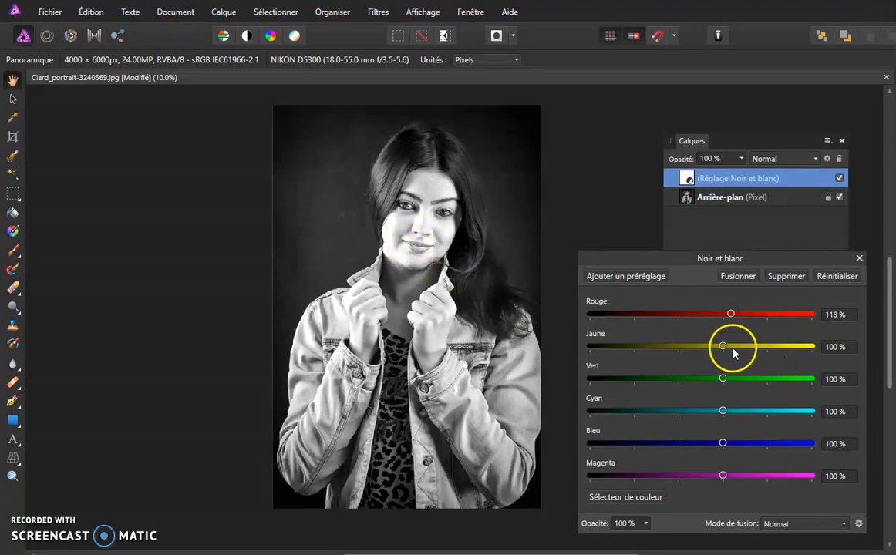
left_click_drag(723, 349, 729, 348)
key("ctrl+plus")
key("ctrl+plus")
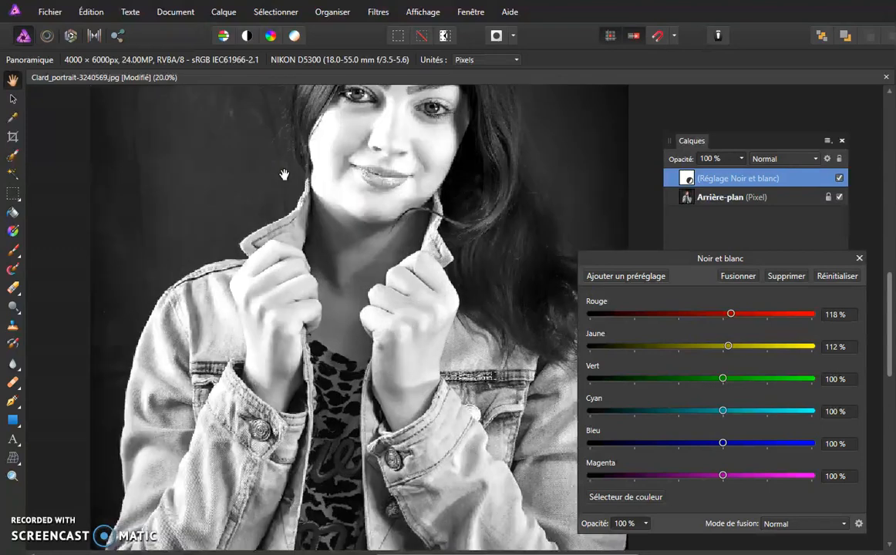
left_click_drag(399, 252, 389, 378)
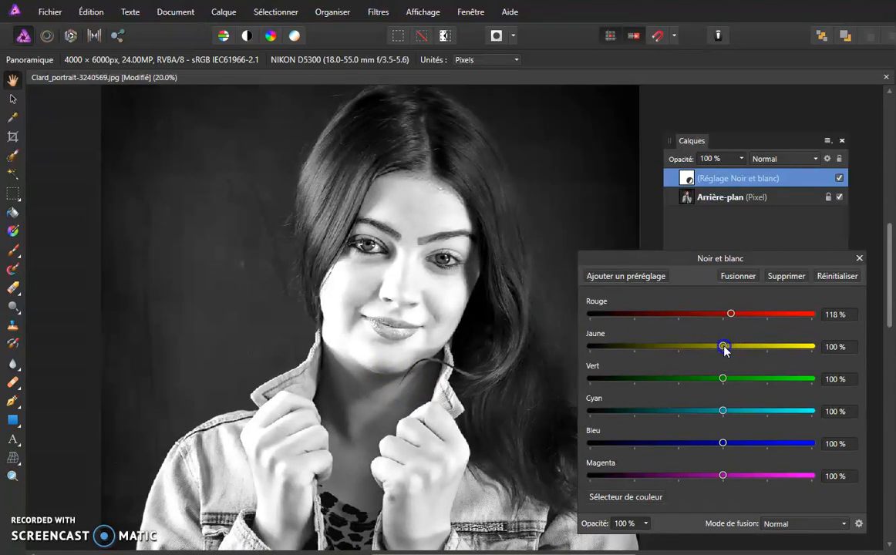
left_click_drag(730, 314, 712, 315)
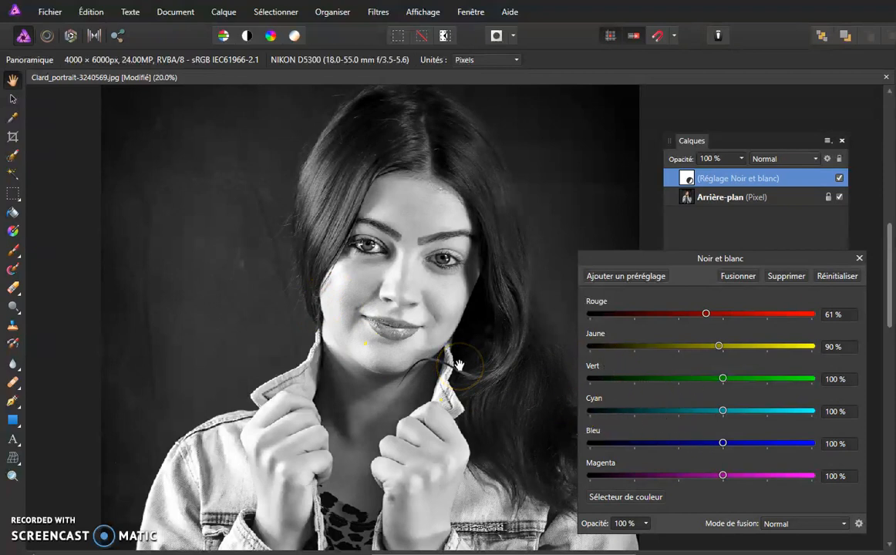
Darken the denim jacket by setting the adjustment's Cyan to -165 % and Bleu to -21 %
scroll(458, 364, "down", 1)
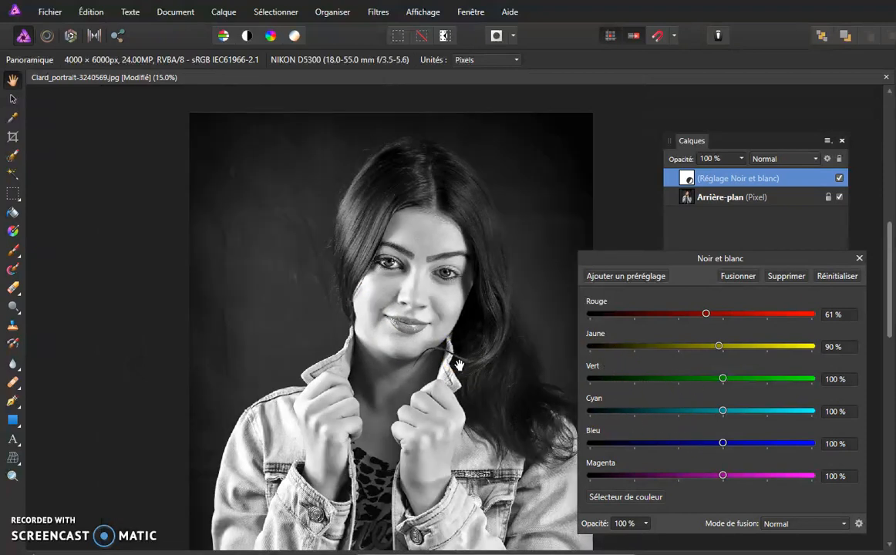
left_click(672, 412)
left_click_drag(673, 411, 591, 413)
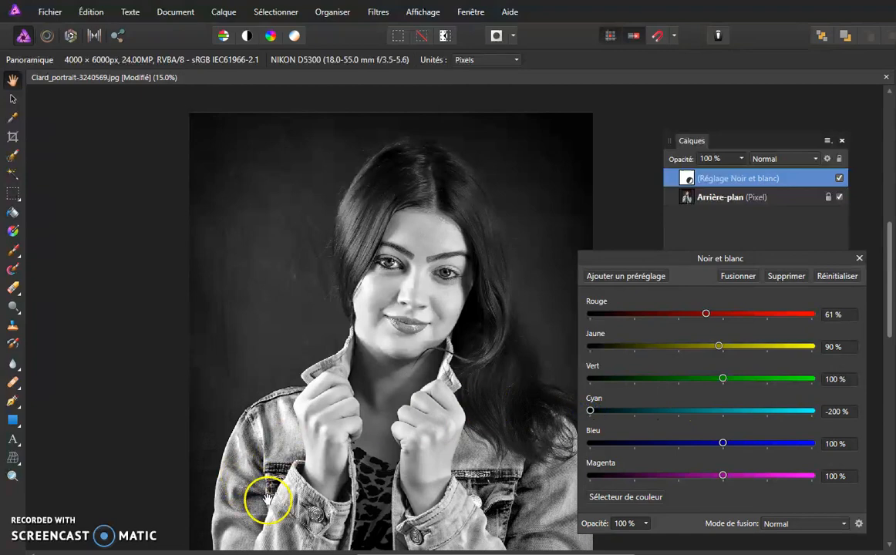
scroll(390, 410, "up", 2)
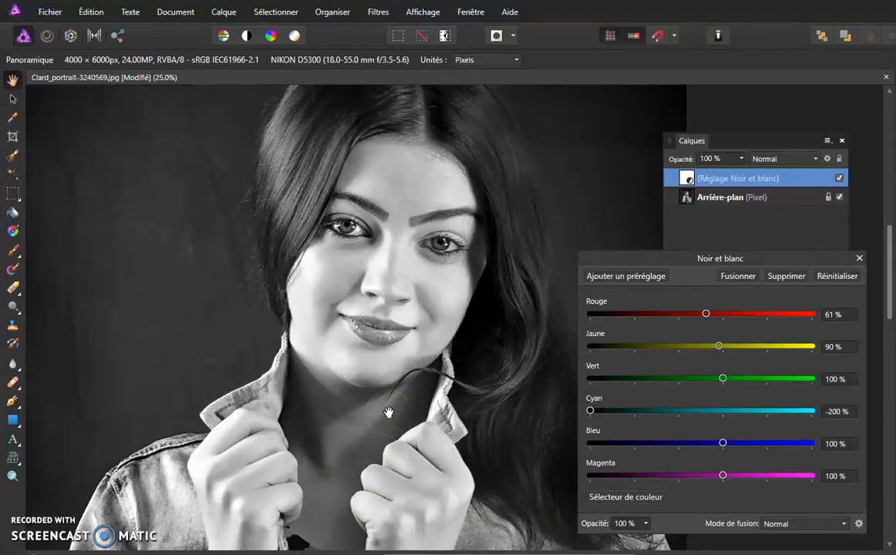
scroll(323, 363, "up", 1)
left_click_drag(433, 471, 490, 320)
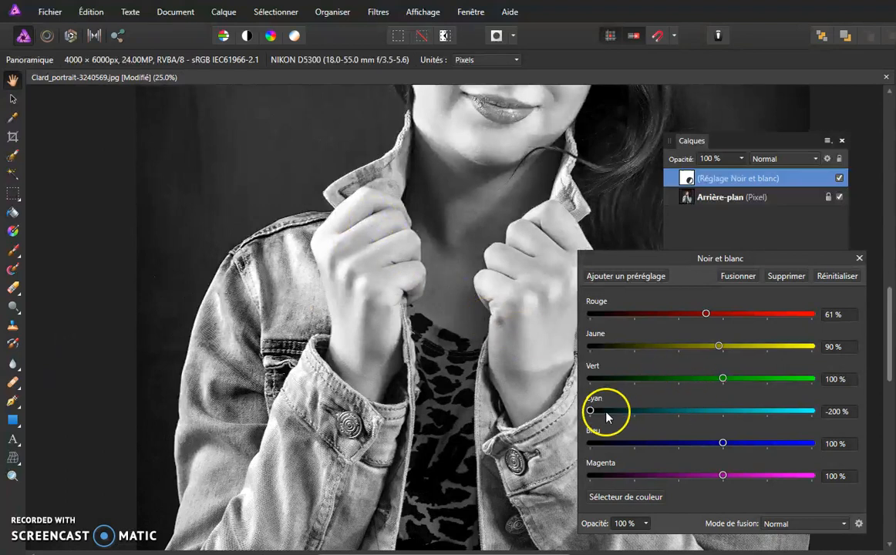
mouse_move(590, 411)
left_mouse_down()
mouse_move(783, 412)
mouse_move(607, 412)
left_mouse_up()
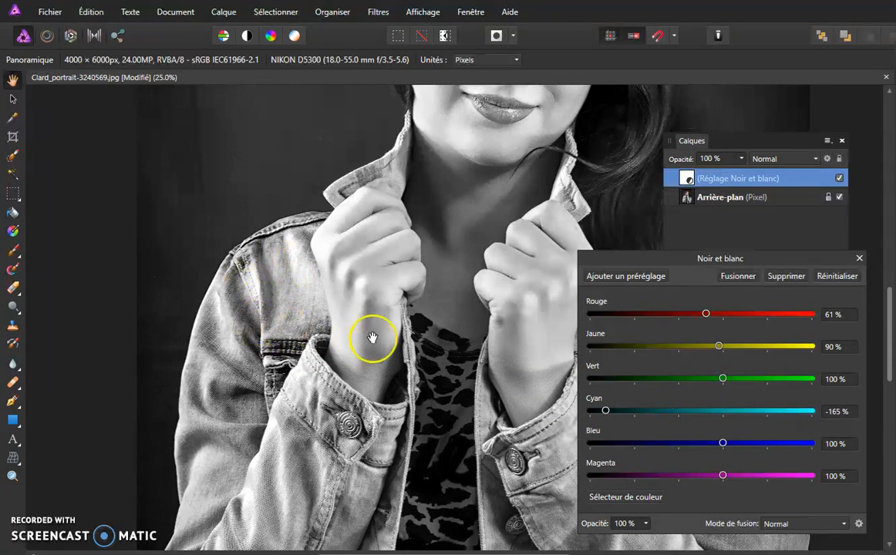
left_click_drag(667, 448, 670, 445)
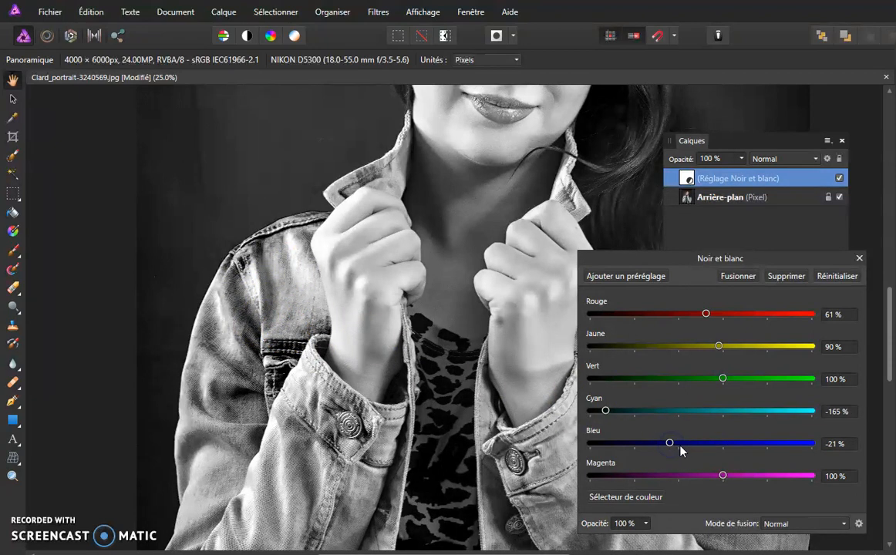
Set the adjustment's Magenta to 49 % to tune the lips, and close the Noir et blanc settings
key("ctrl+minus")
key("ctrl+minus")
key("ctrl+minus")
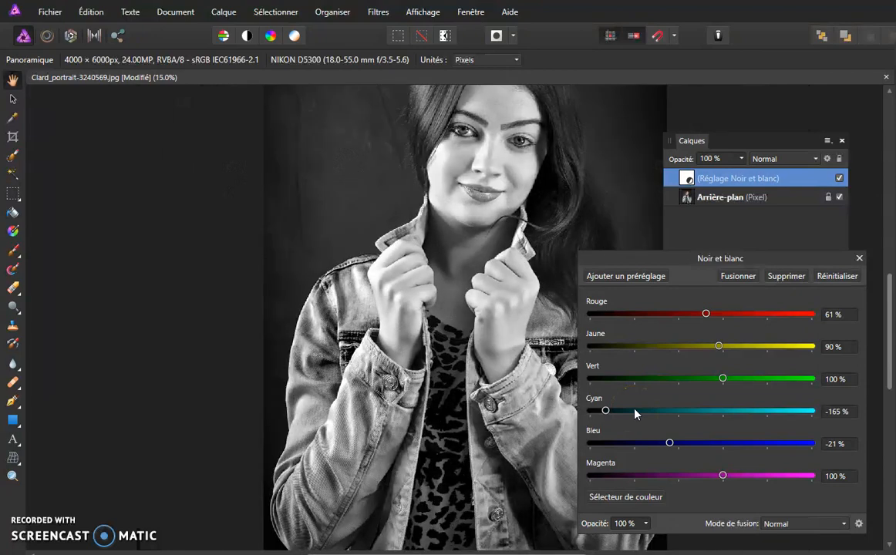
left_click(700, 478)
left_click_drag(704, 476, 618, 474)
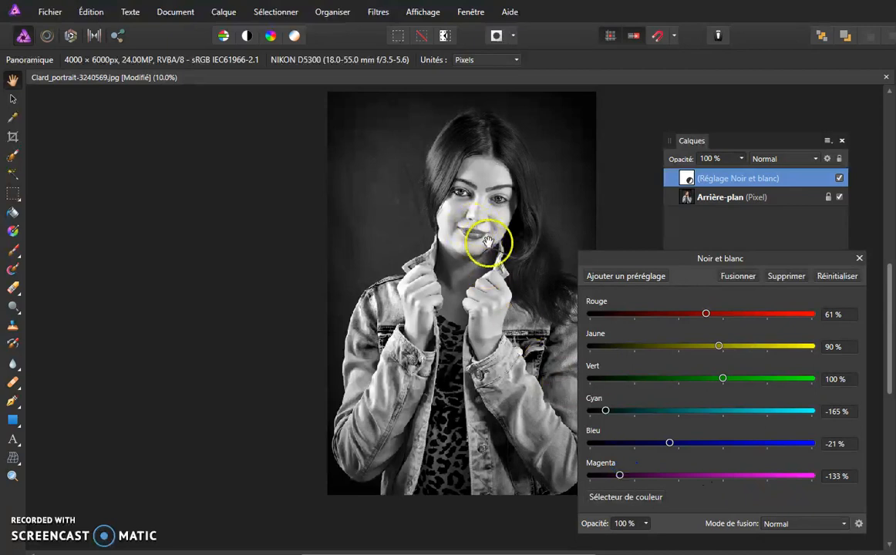
scroll(378, 243, "up", 3)
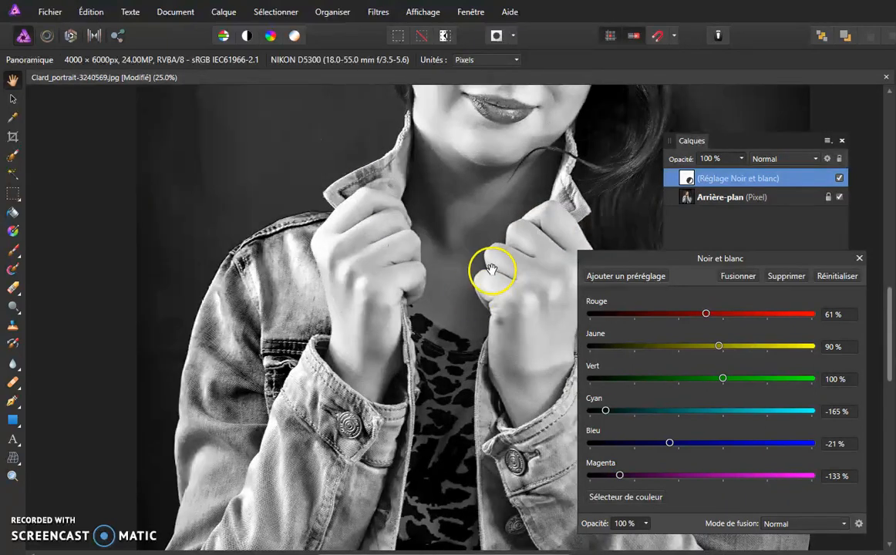
left_click_drag(491, 269, 411, 444)
left_click_drag(617, 476, 667, 482)
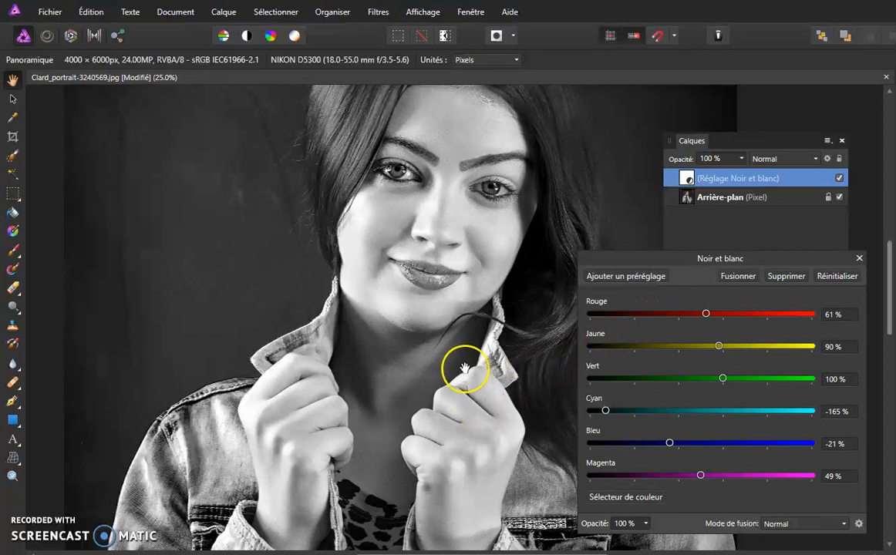
scroll(465, 368, "down", 3)
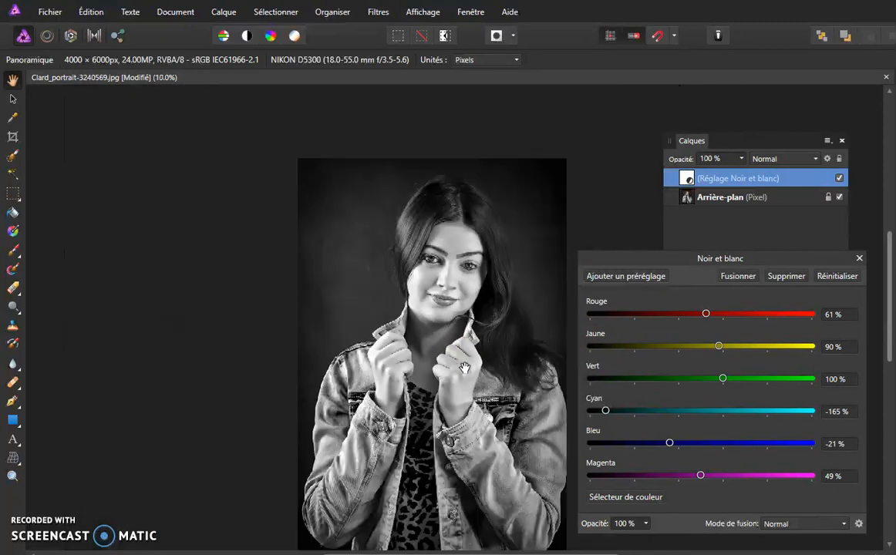
left_click_drag(456, 400, 441, 343)
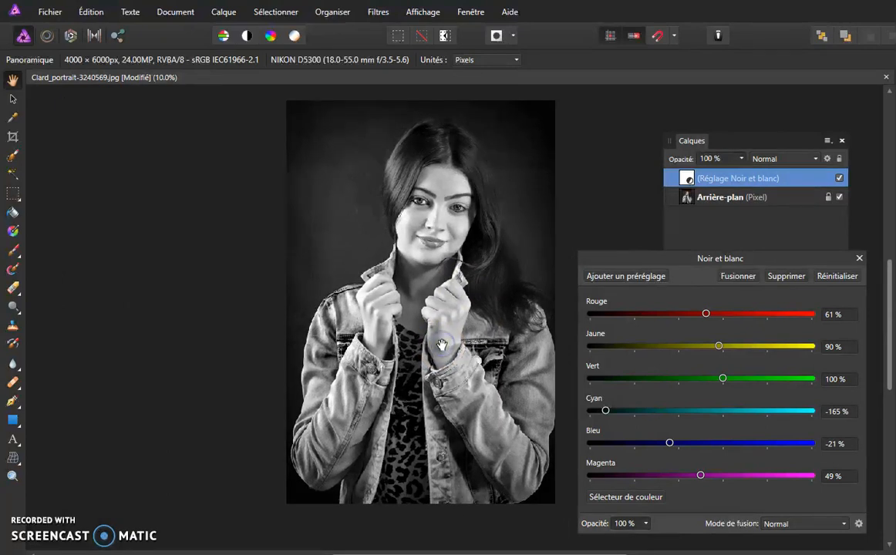
left_click(861, 259)
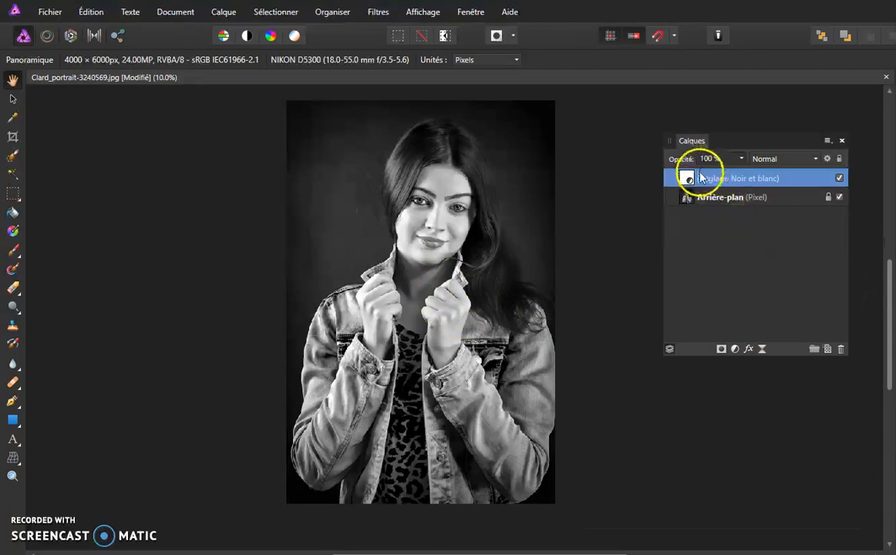
Toggle the visibility of the Noir et blanc adjustment layer to compare the portrait in colour and in black and white
left_click(840, 179)
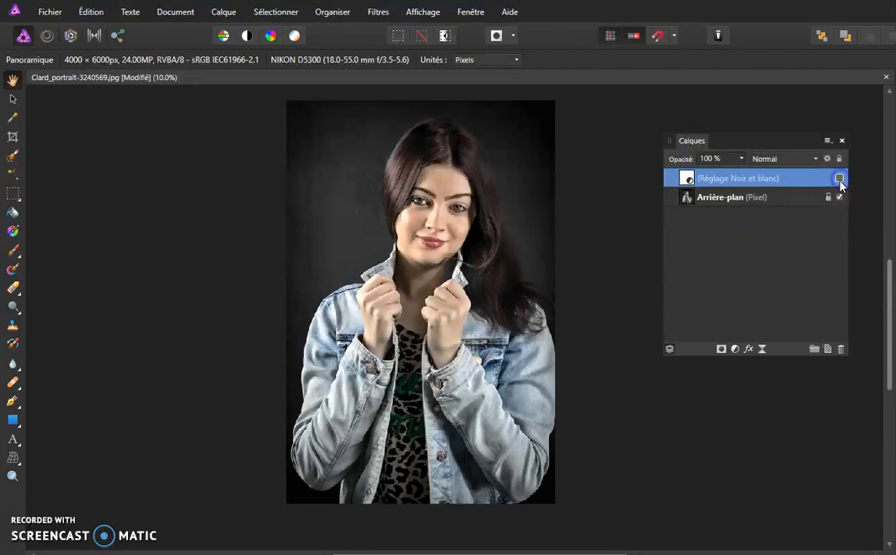
left_click(839, 180)
left_click(840, 180)
left_click(840, 179)
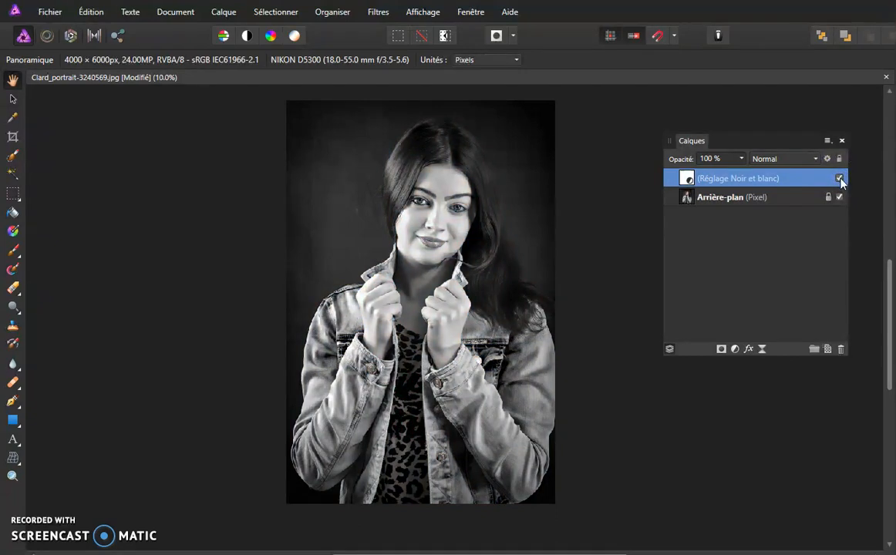
left_click(840, 179)
left_click(840, 179)
Reopen the Noir et blanc adjustment layer's settings, set Vert to 140 %, and close them
double_click(685, 177)
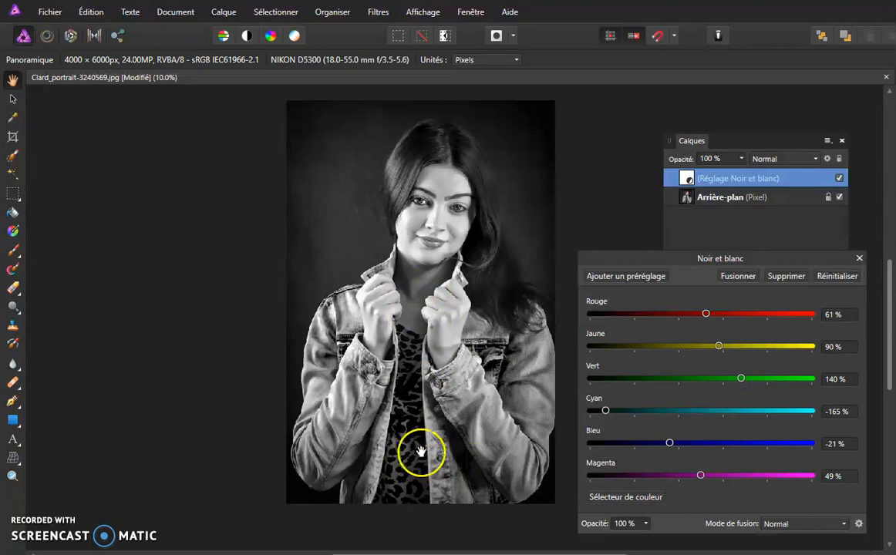
left_click(859, 258)
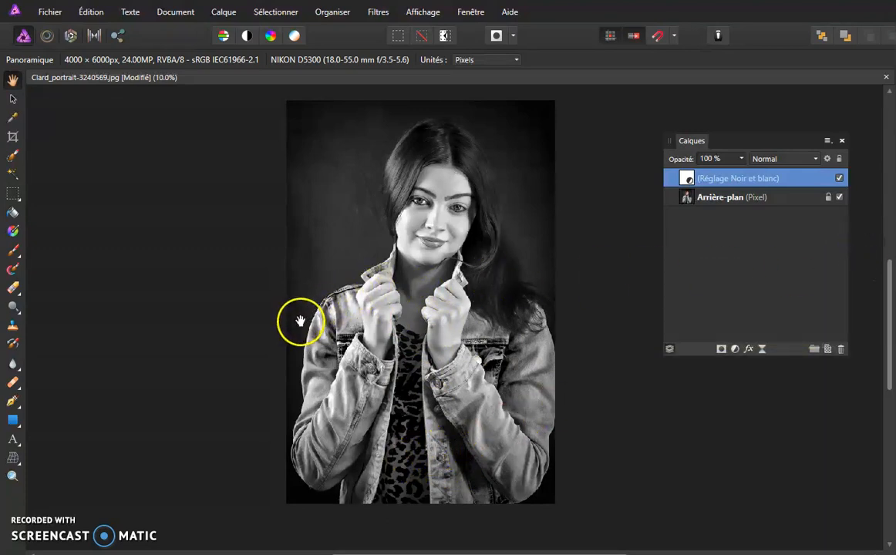